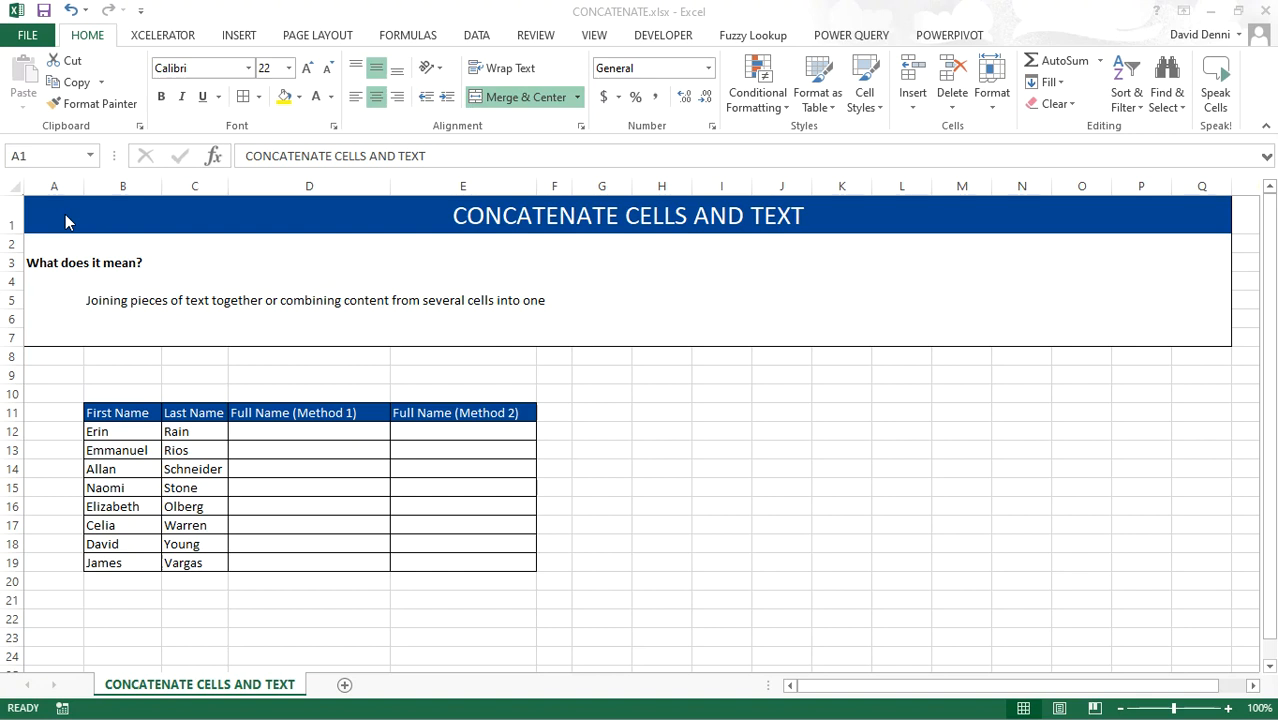
- Enter =CONCATENATE(B12,C12) in cell D12 to join the first and last name
left_click(266, 434)
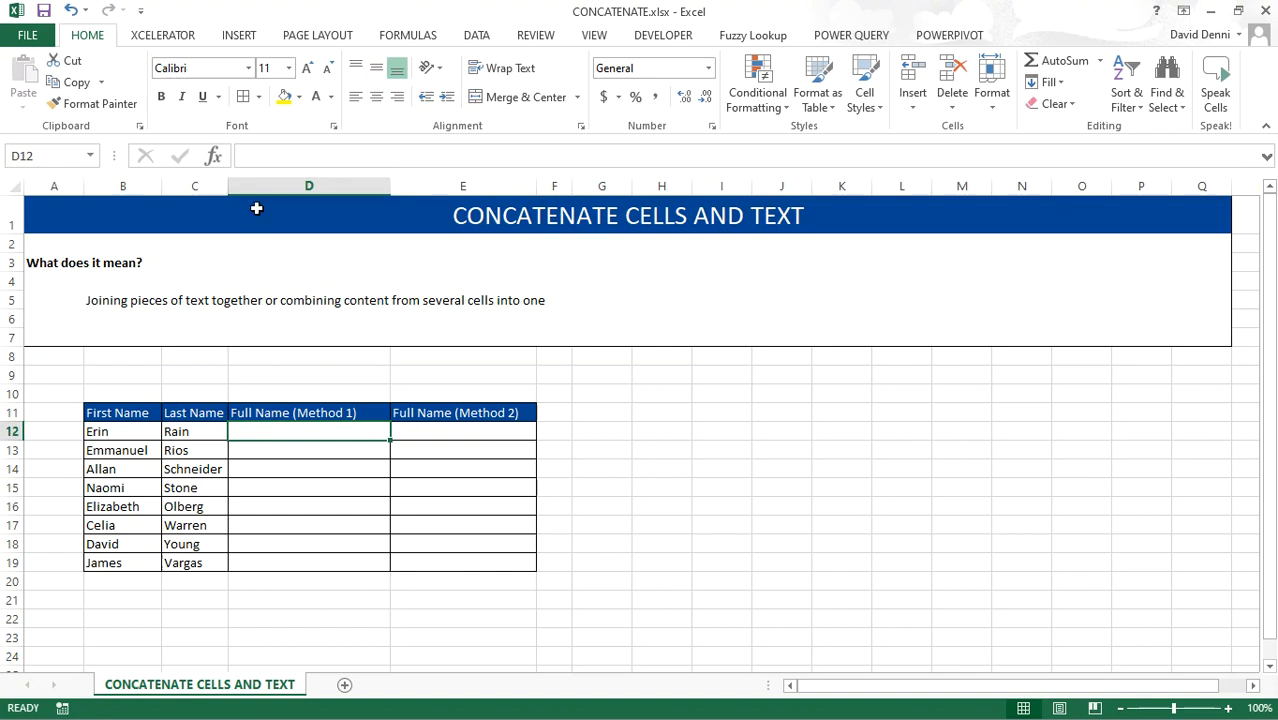
left_click(339, 150)
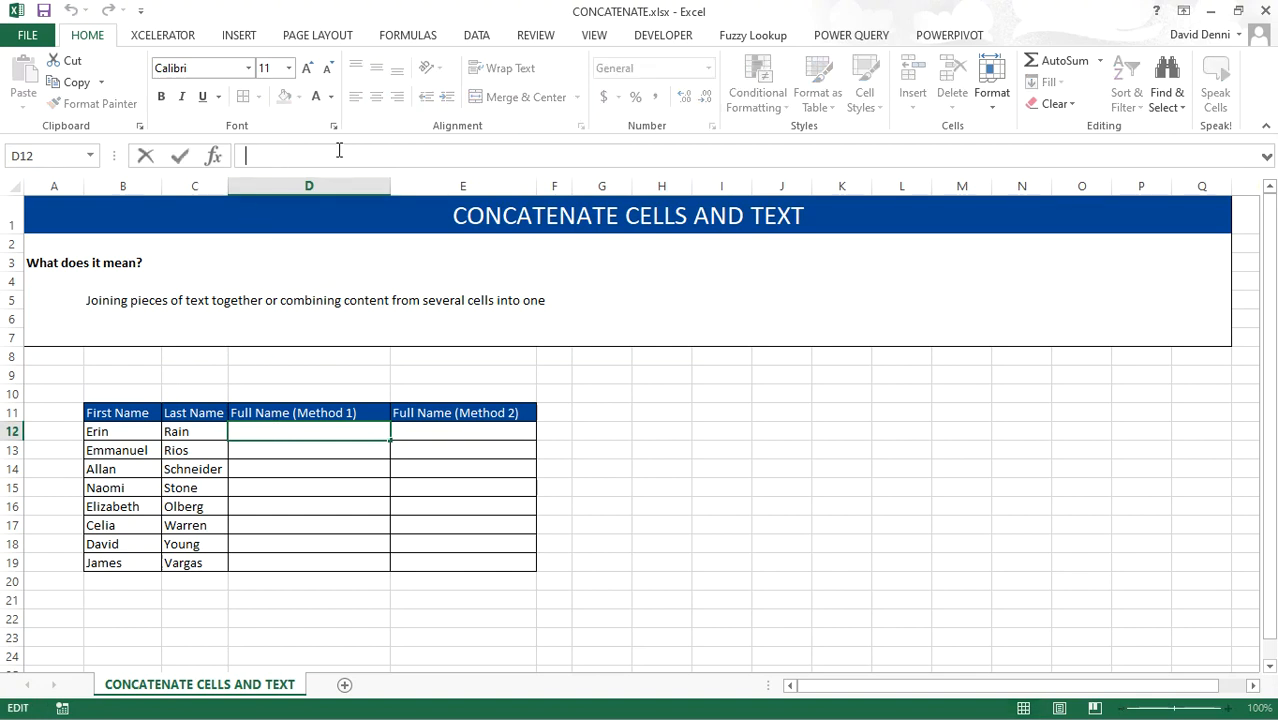
type("=CONCAT")
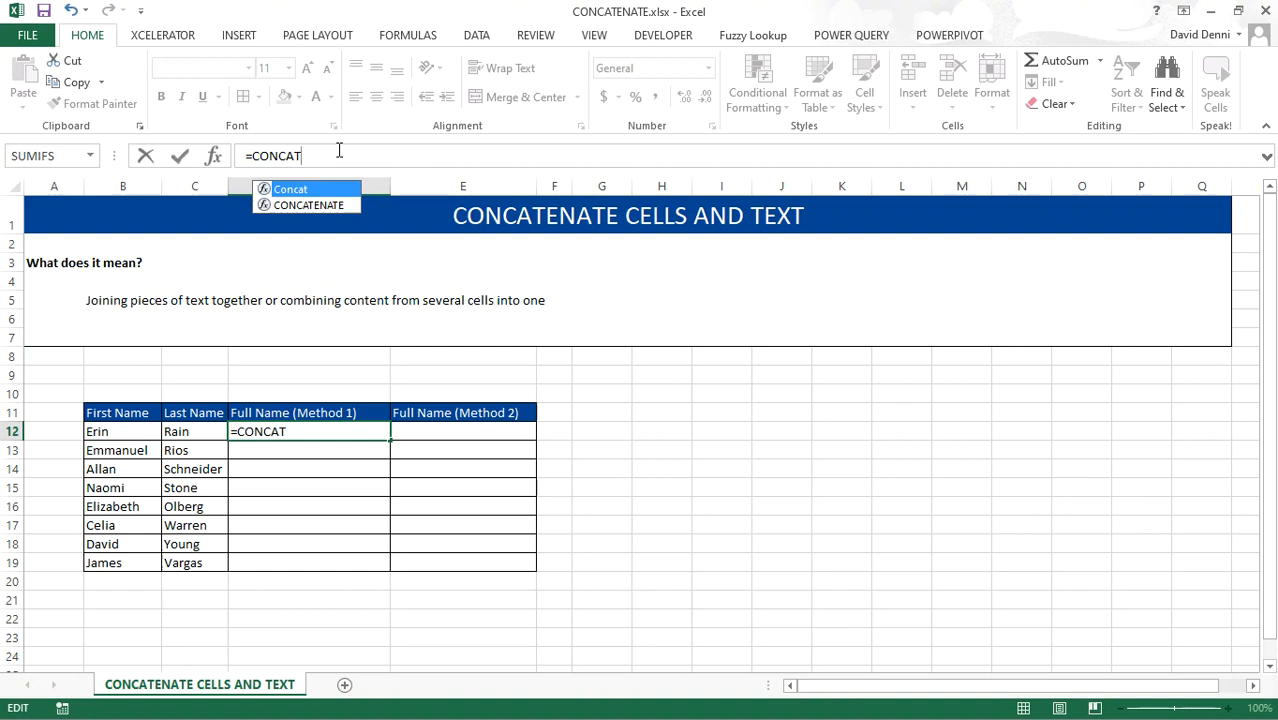
left_click(325, 210)
double_click(325, 206)
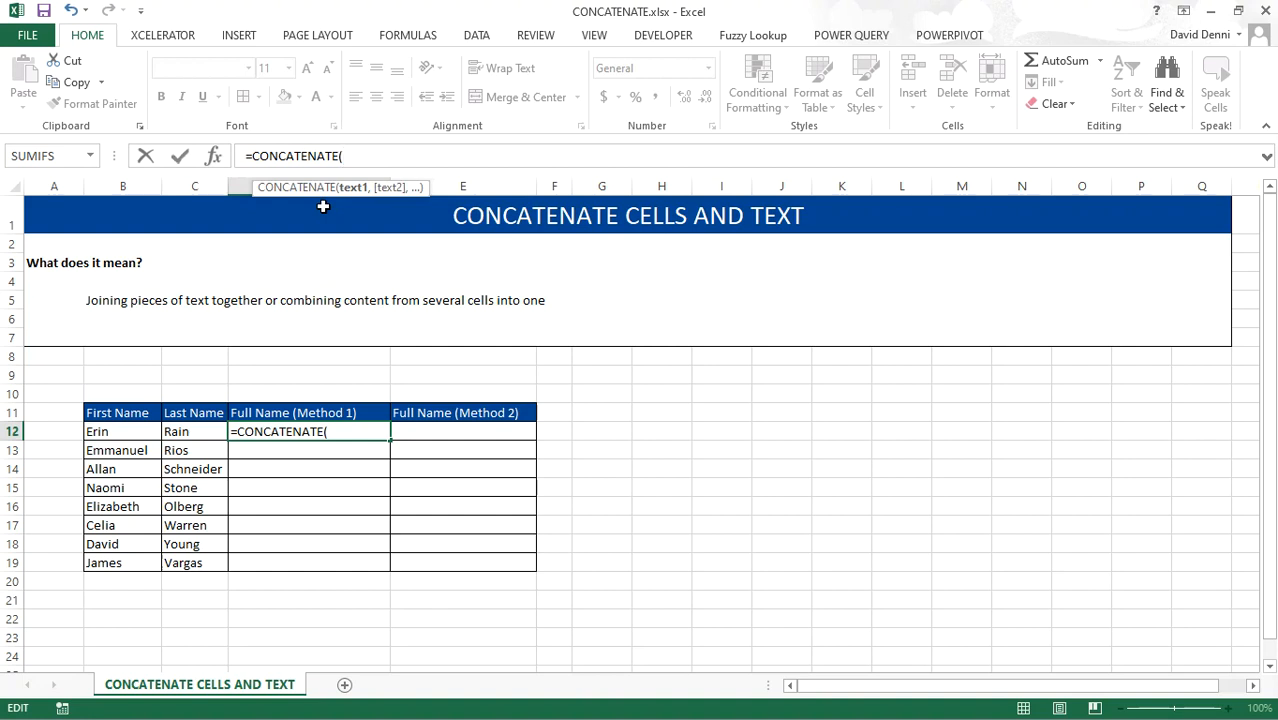
left_click(129, 431)
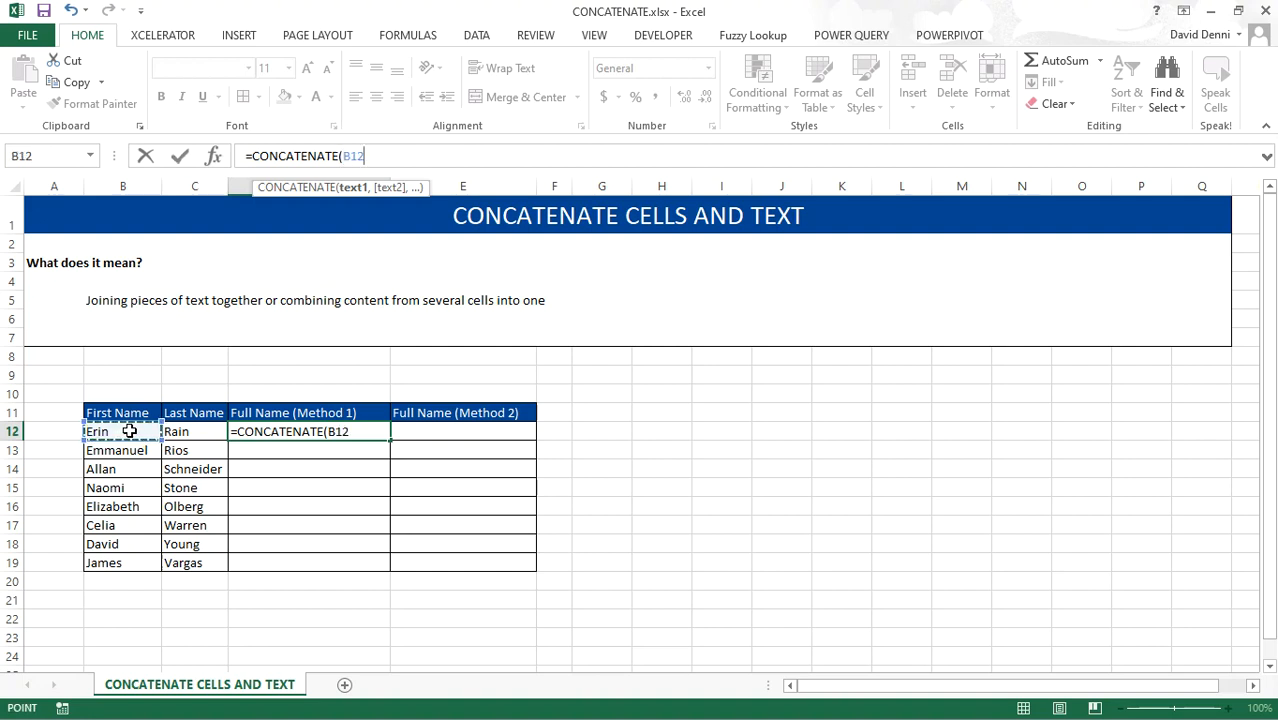
type(",")
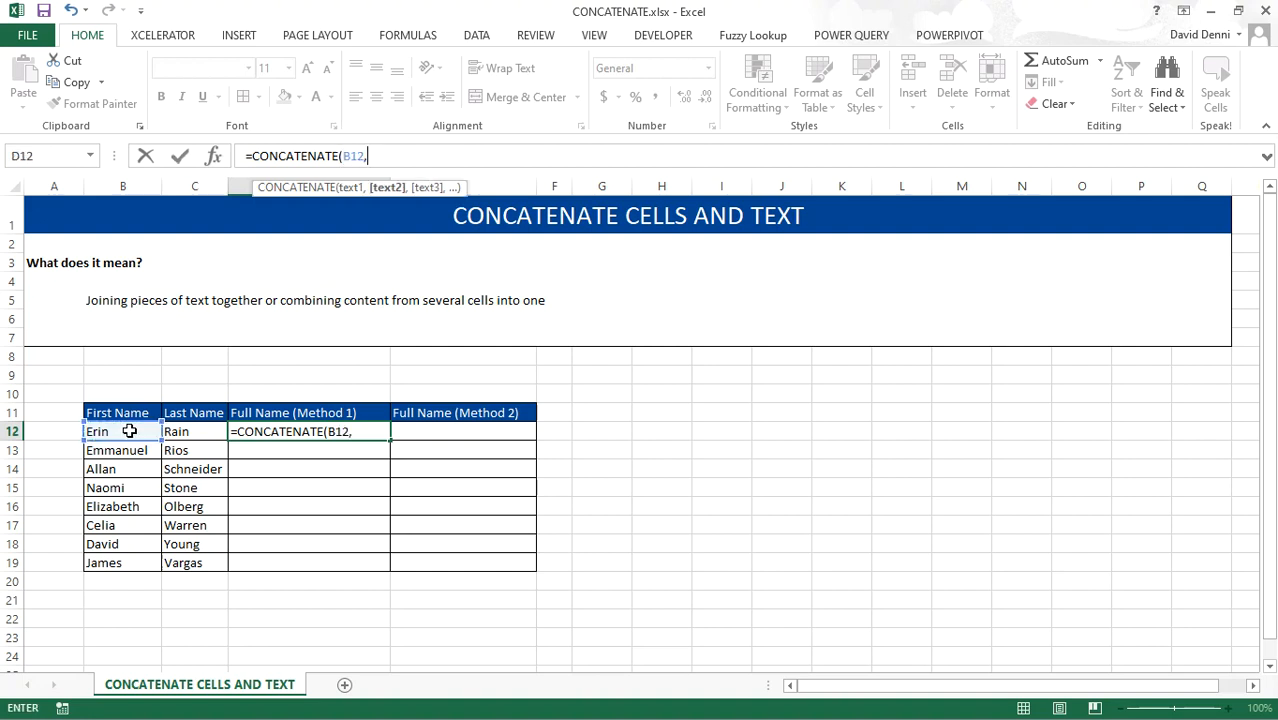
left_click(208, 431)
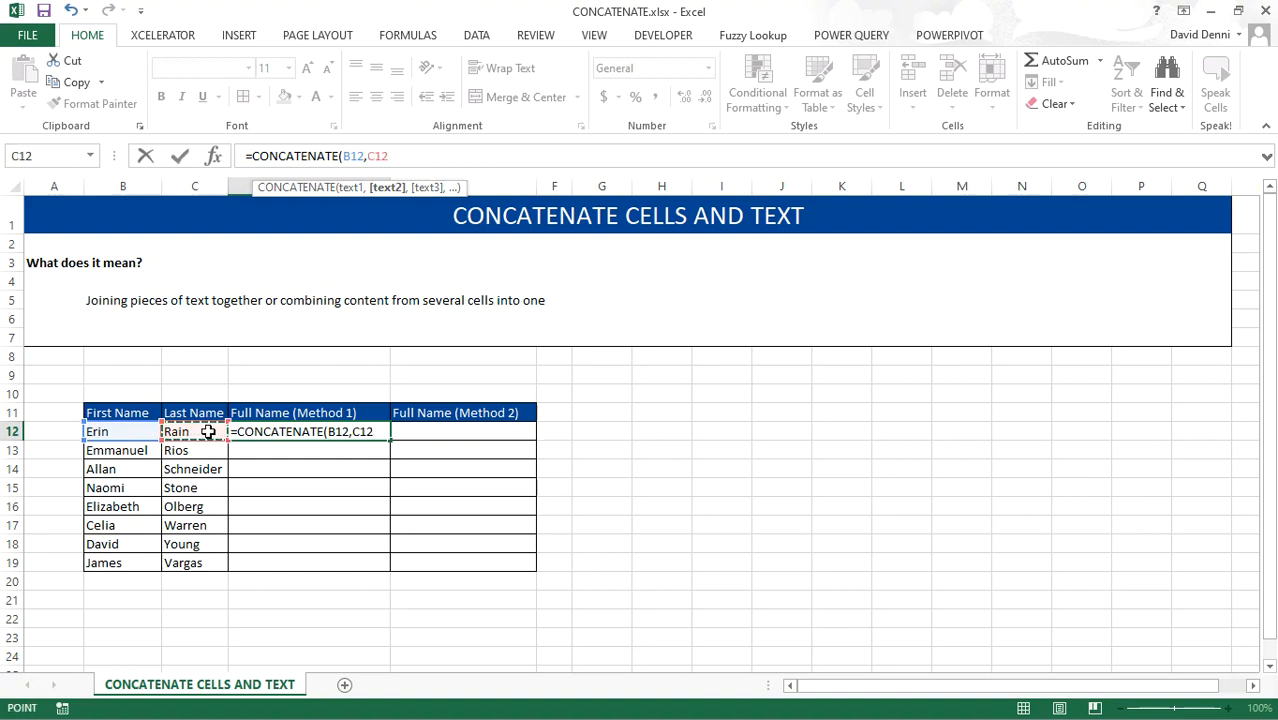
type(")")
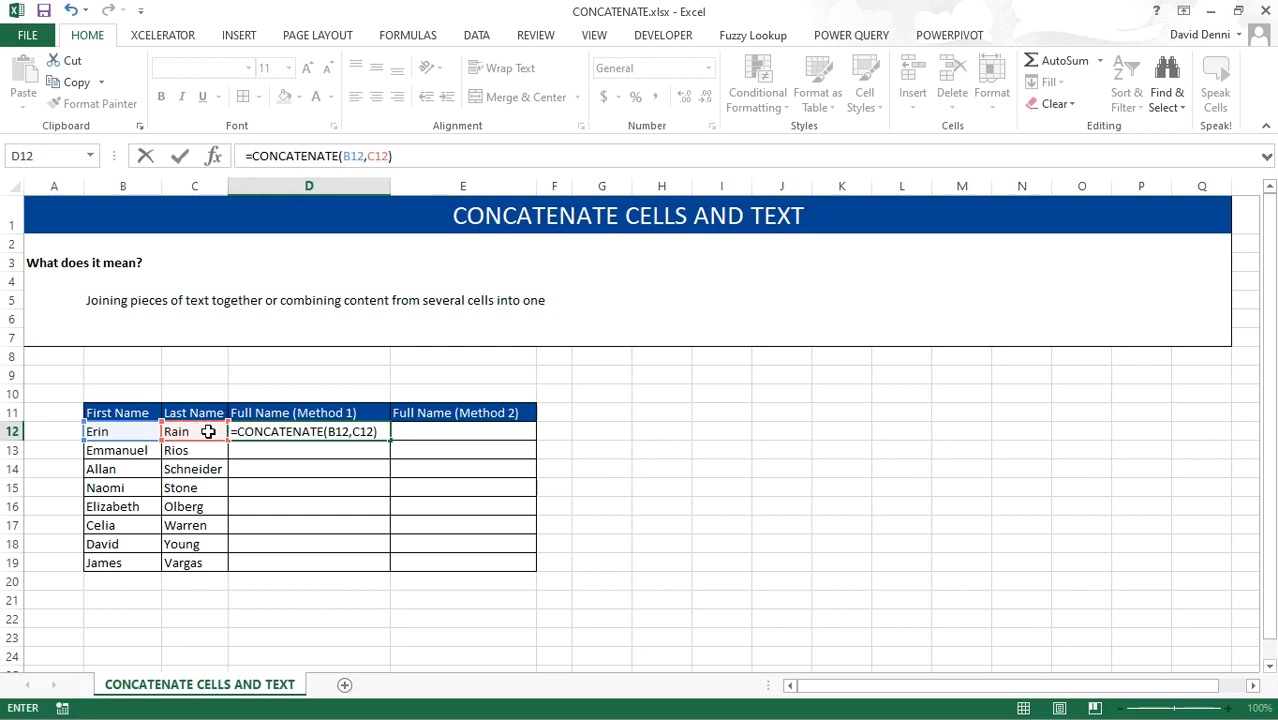
key("Return")
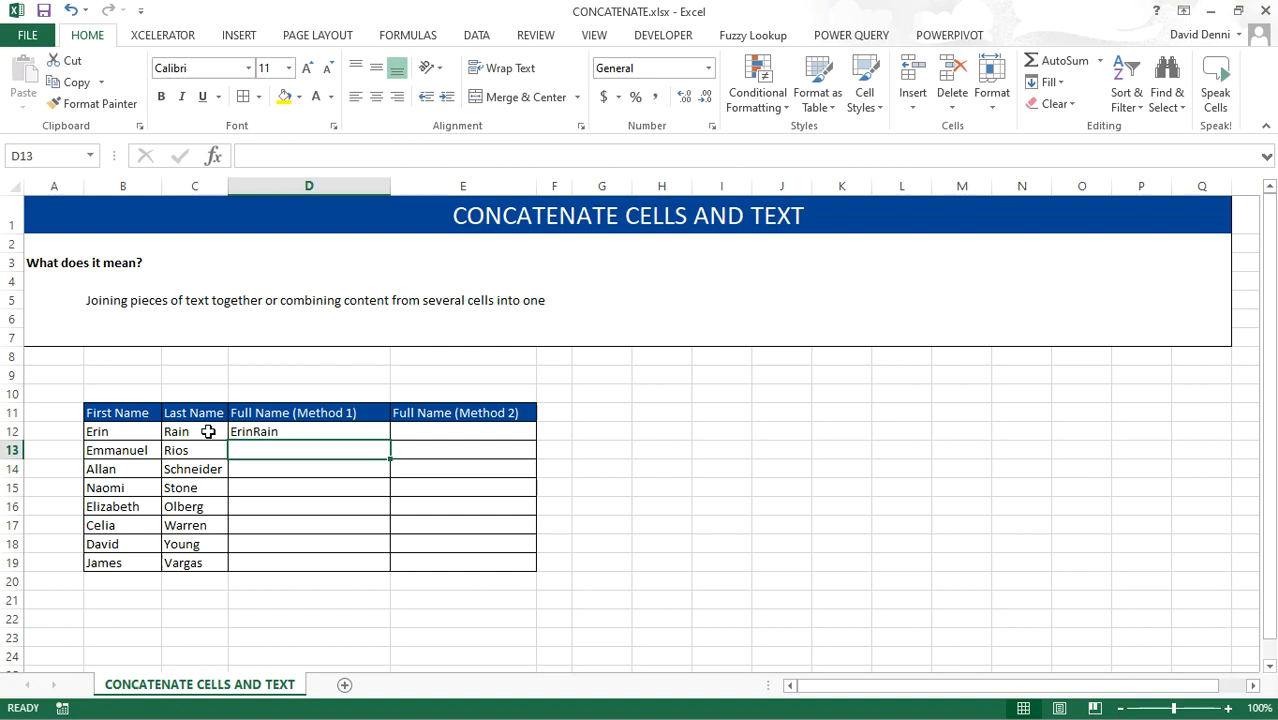
- Change the D12 formula to =CONCATENATE(B12," ",C12) and fill it down through D19
left_click(258, 433)
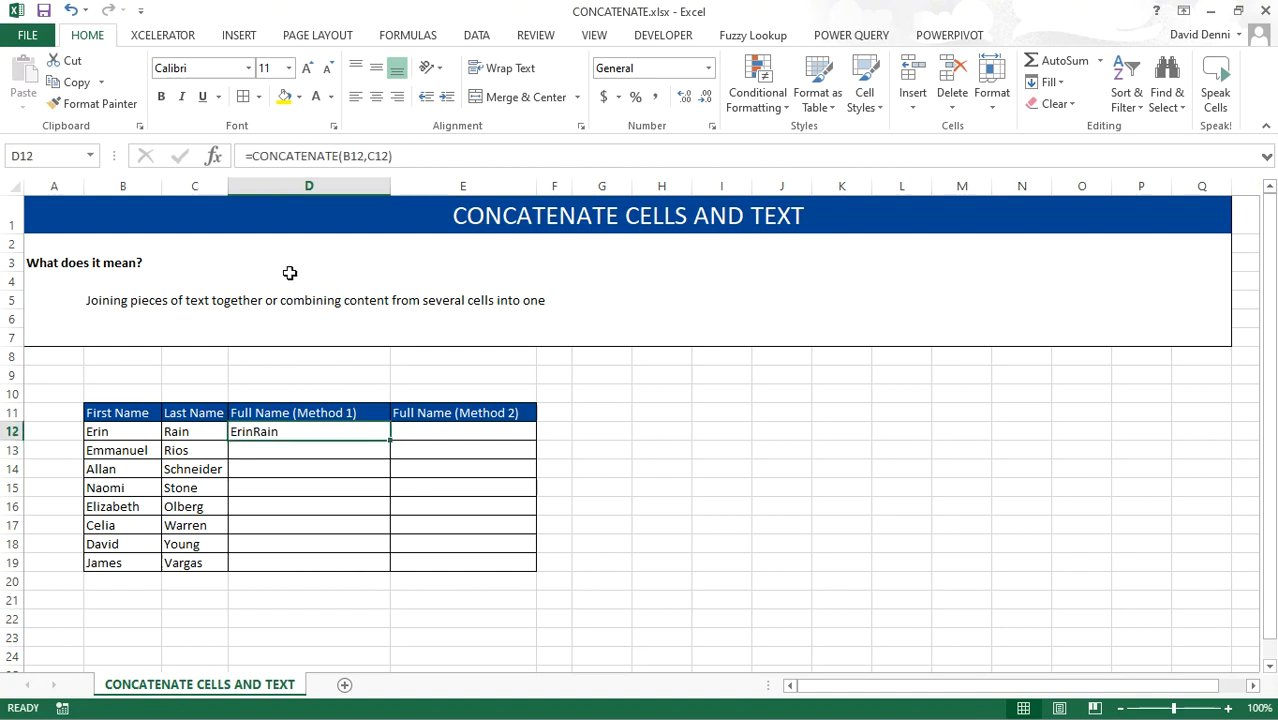
left_click(363, 156)
type(",")
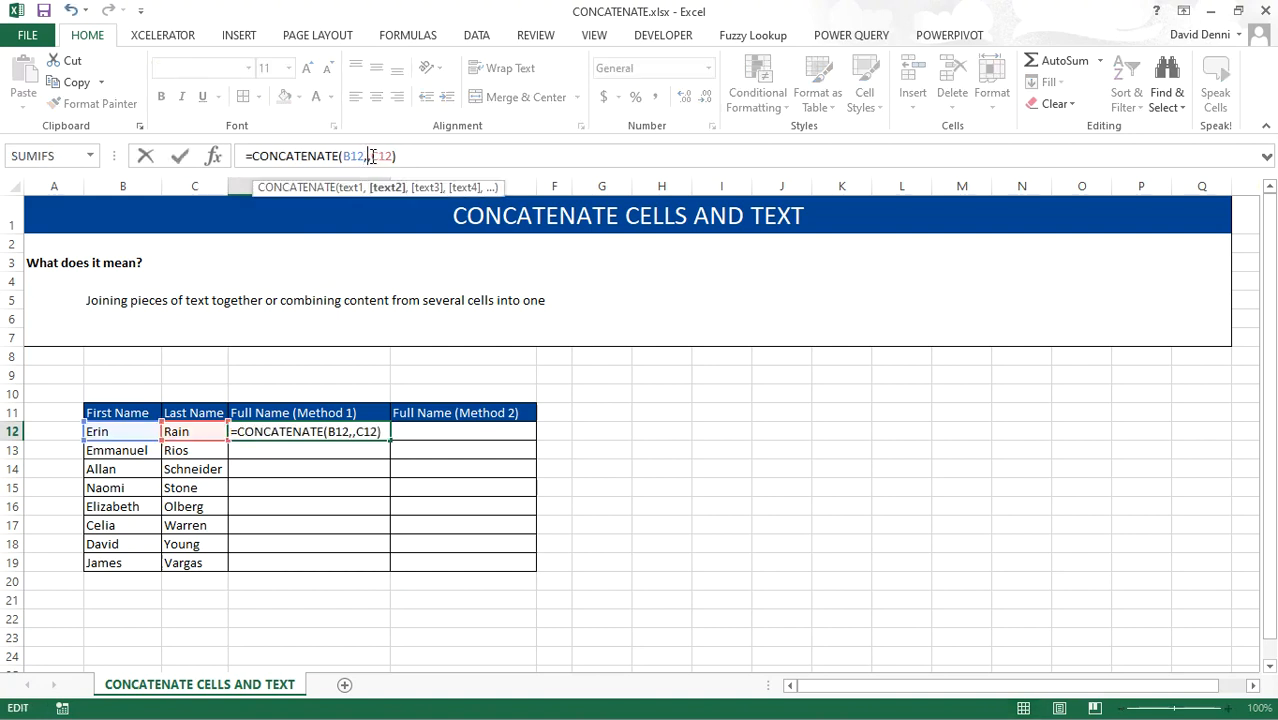
type("\"")
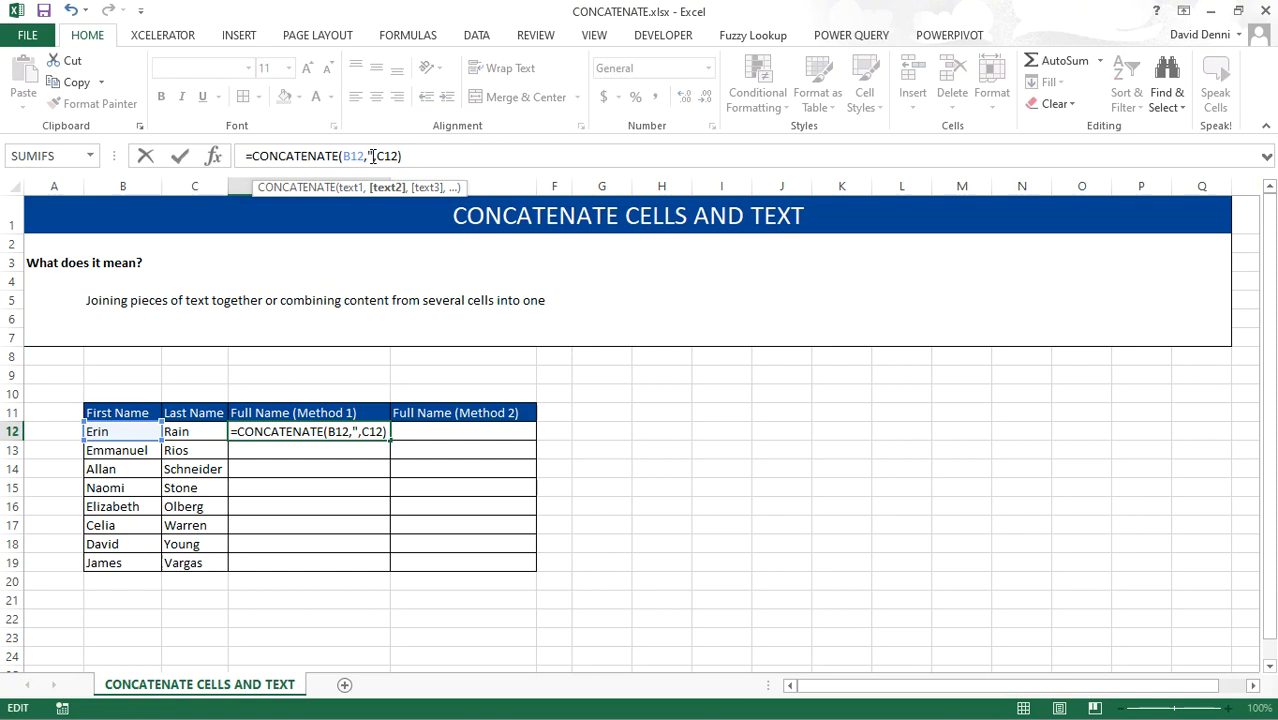
type(" \"")
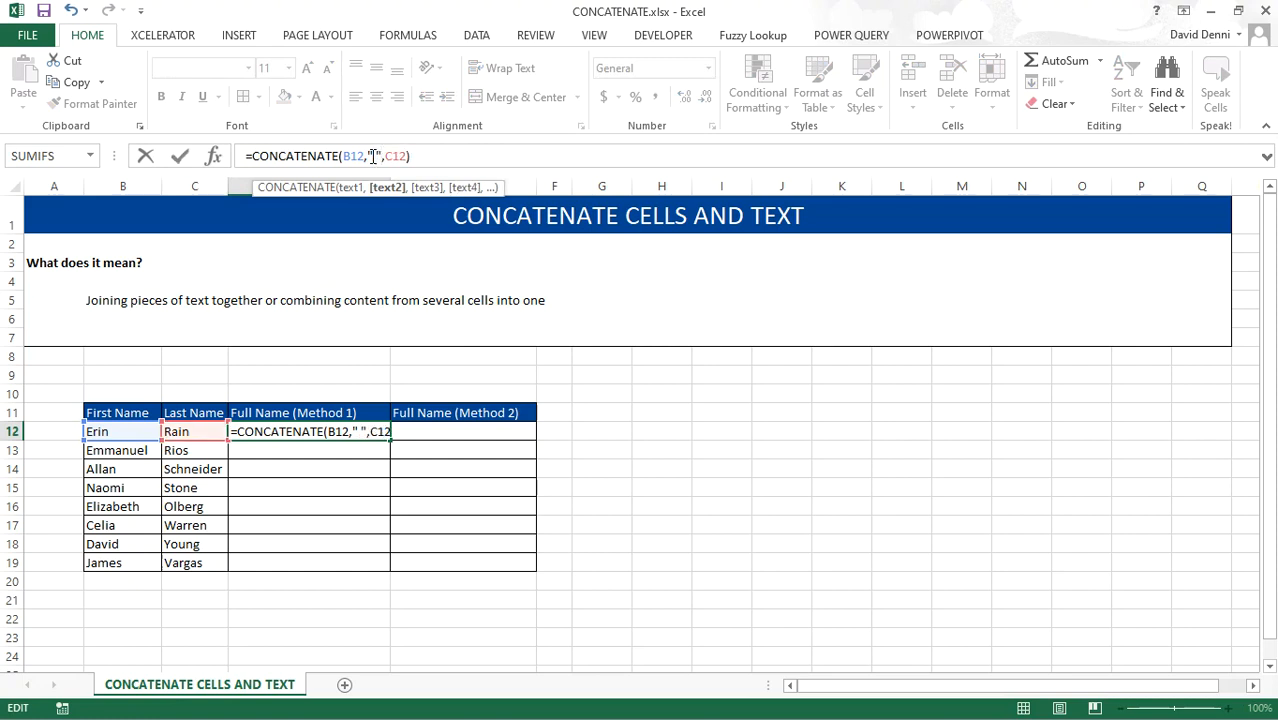
left_click(450, 150)
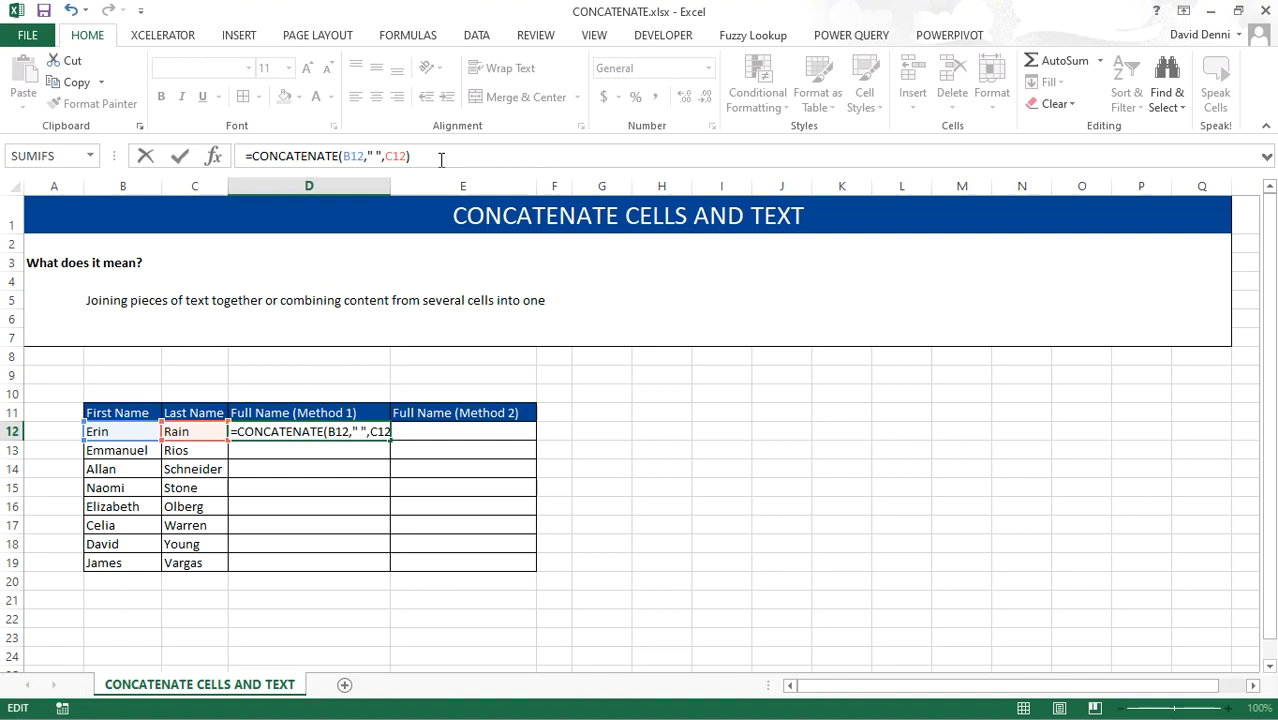
key("Return")
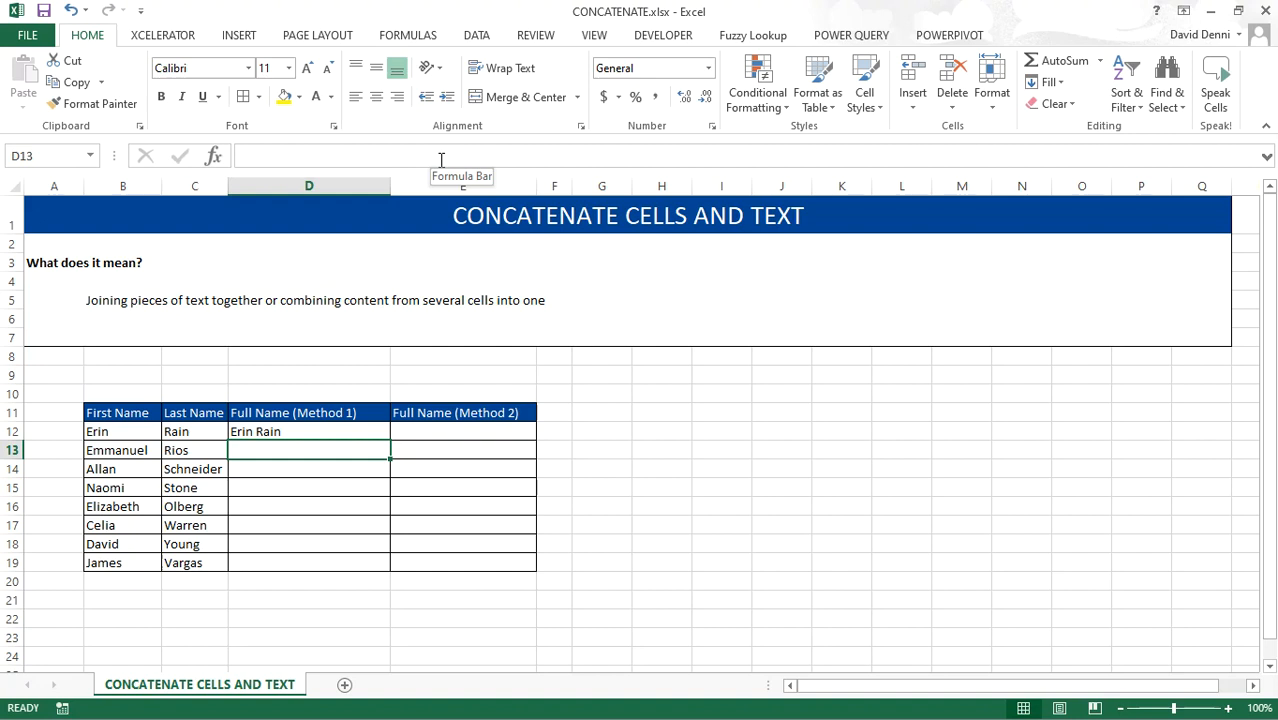
left_click(360, 430)
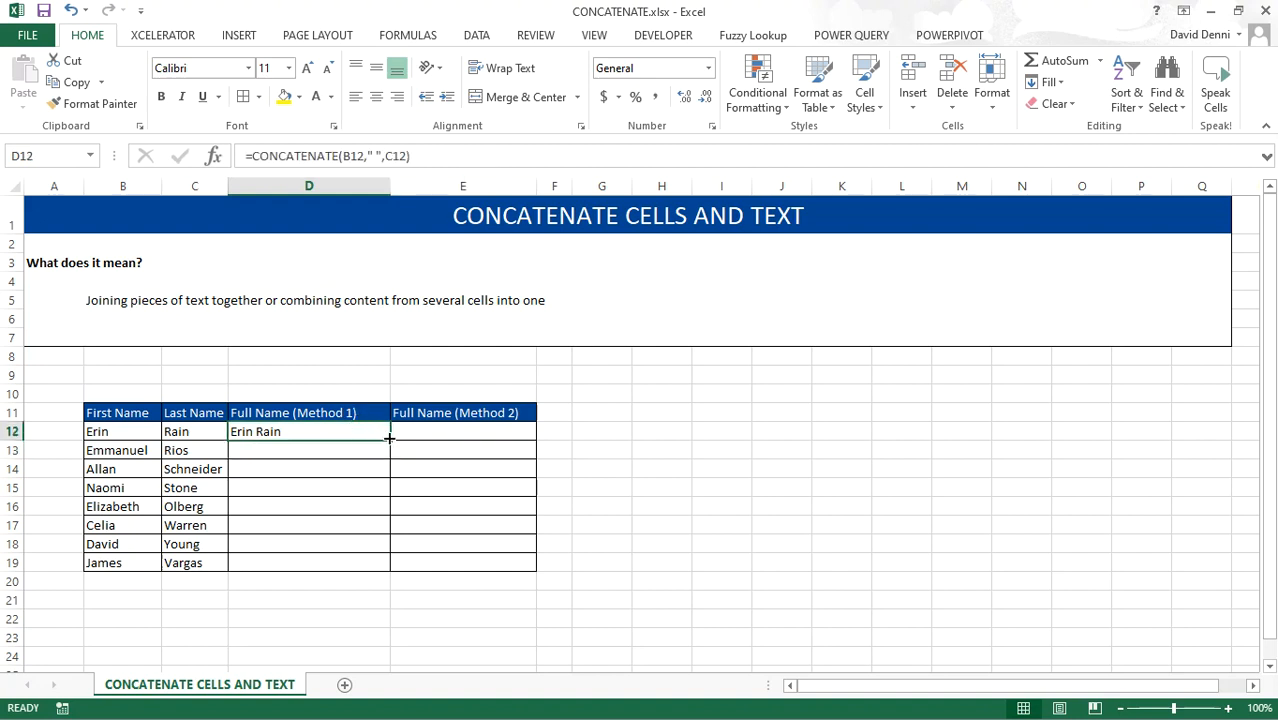
double_click(389, 437)
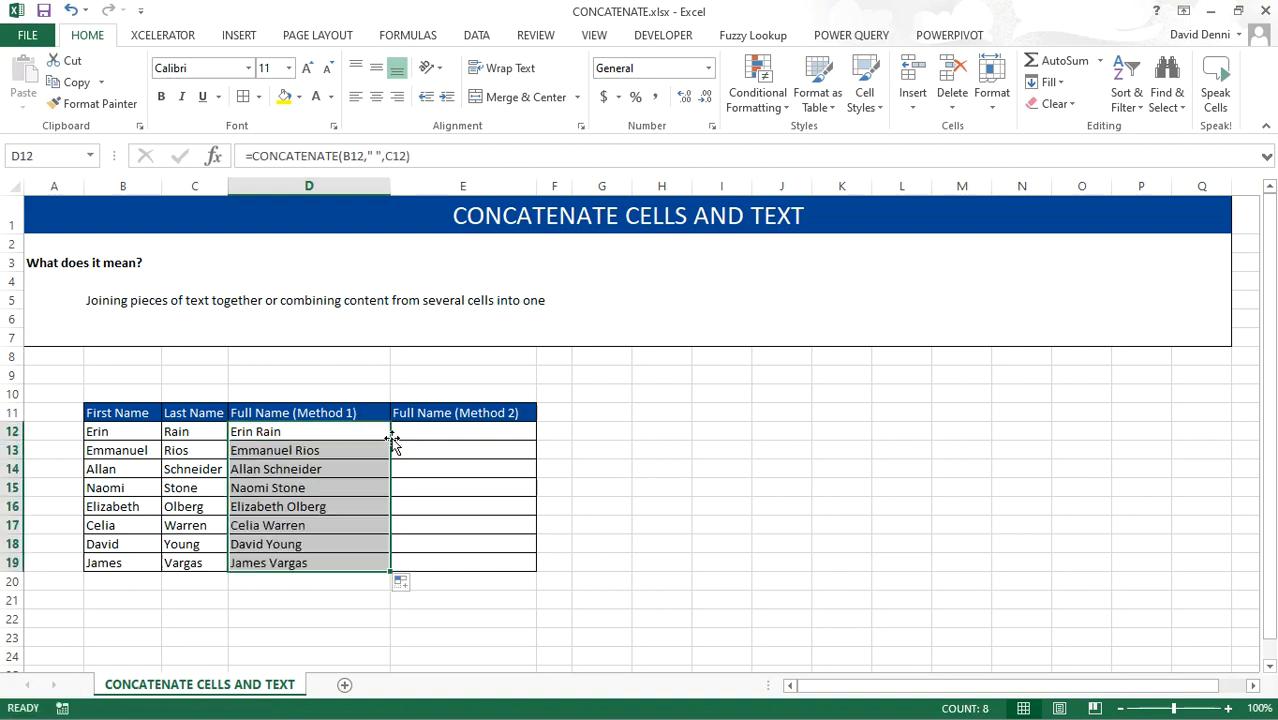
- Enter =B12 & C12 in cell E12 to join the names with the ampersand operator
left_click(412, 430)
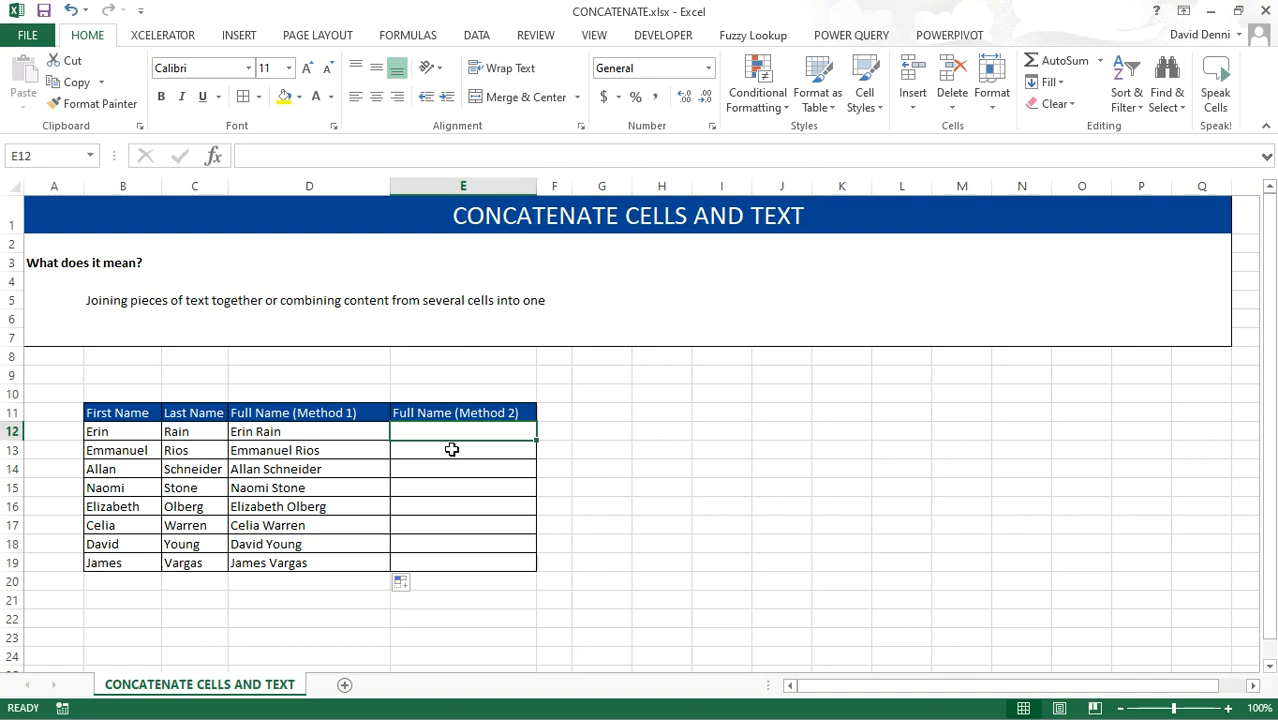
left_click(299, 156)
type("=")
left_click(127, 431)
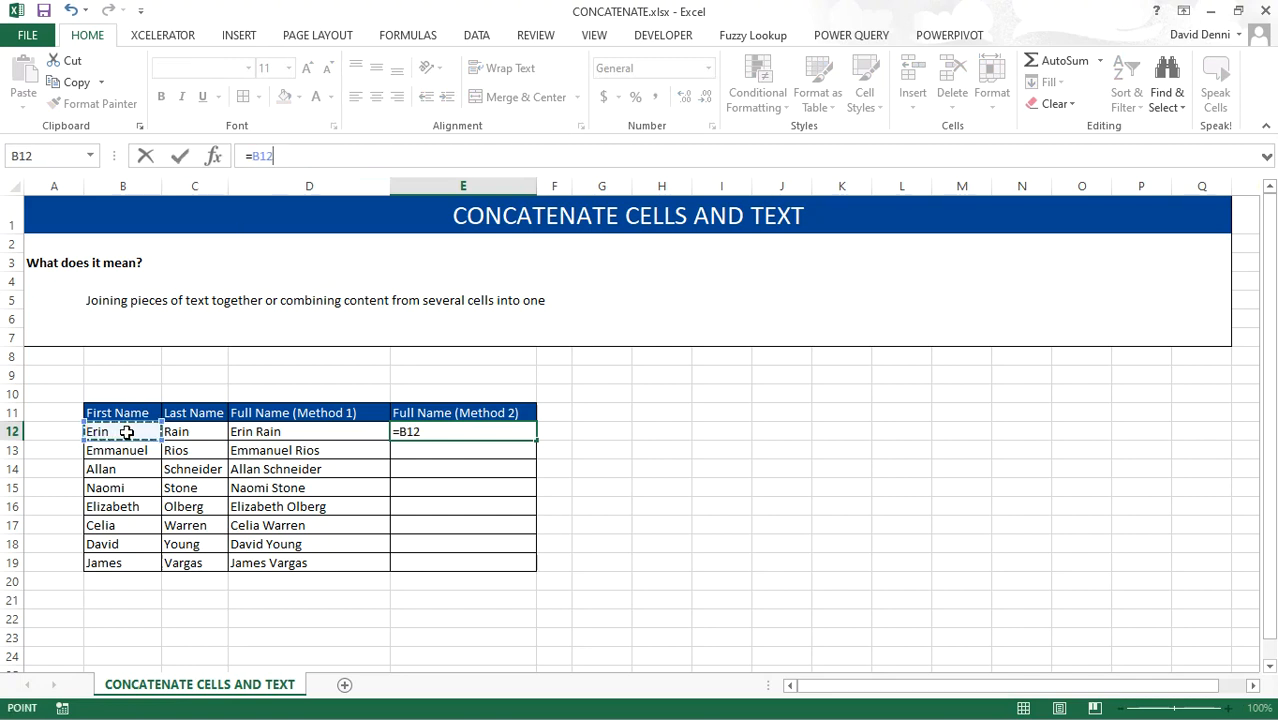
type("&")
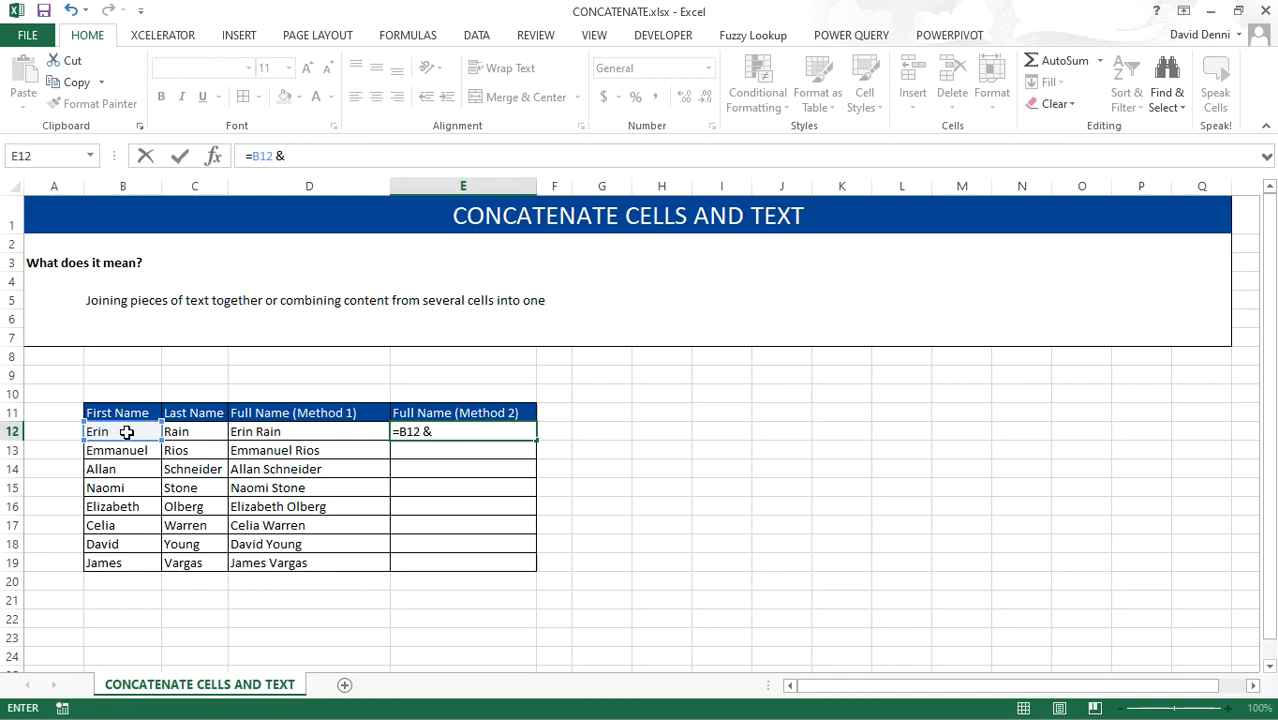
left_click(193, 432)
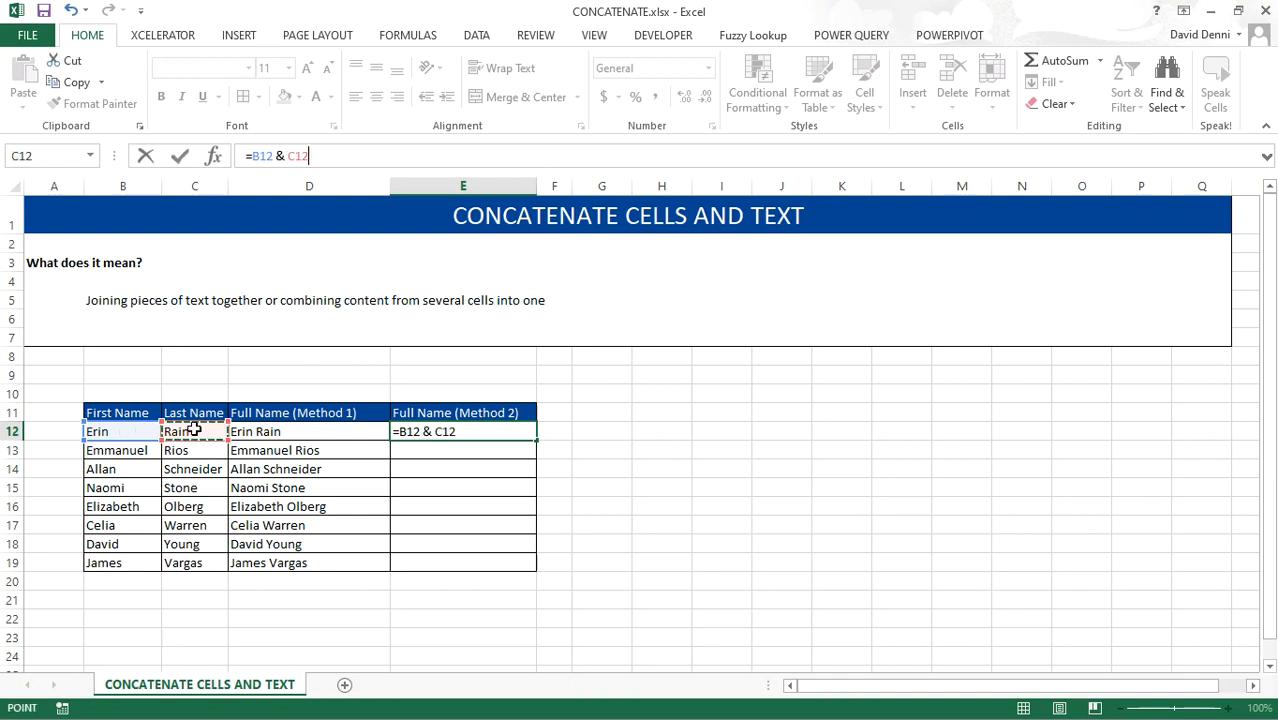
key("Return")
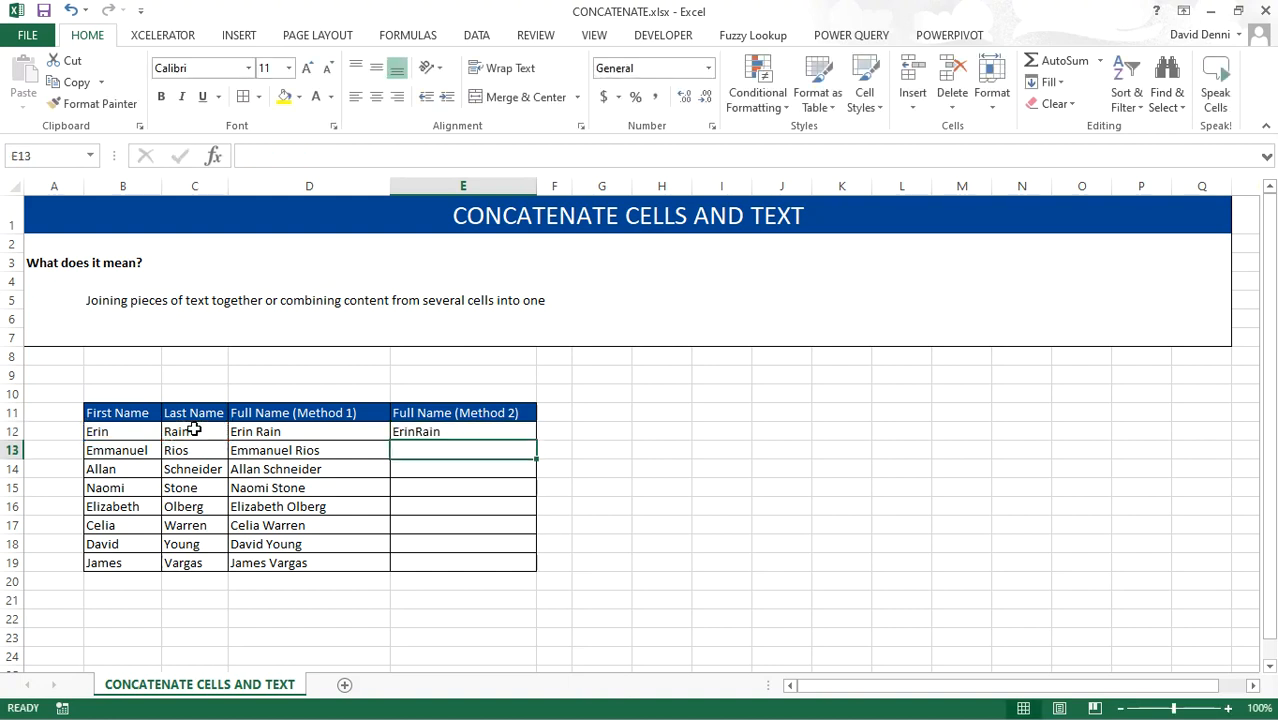
- Add a space between the names in E12 by changing its formula to =B12 & " " & C12
left_click(423, 430)
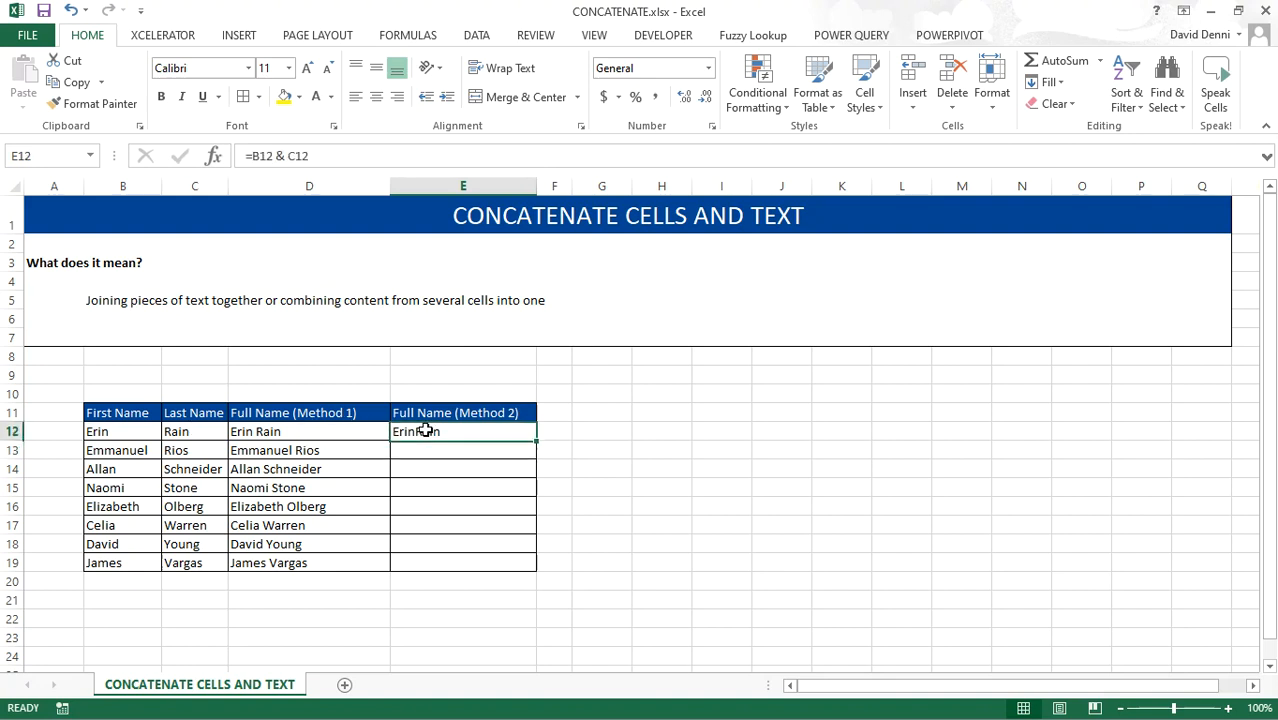
left_click(274, 156)
type("&")
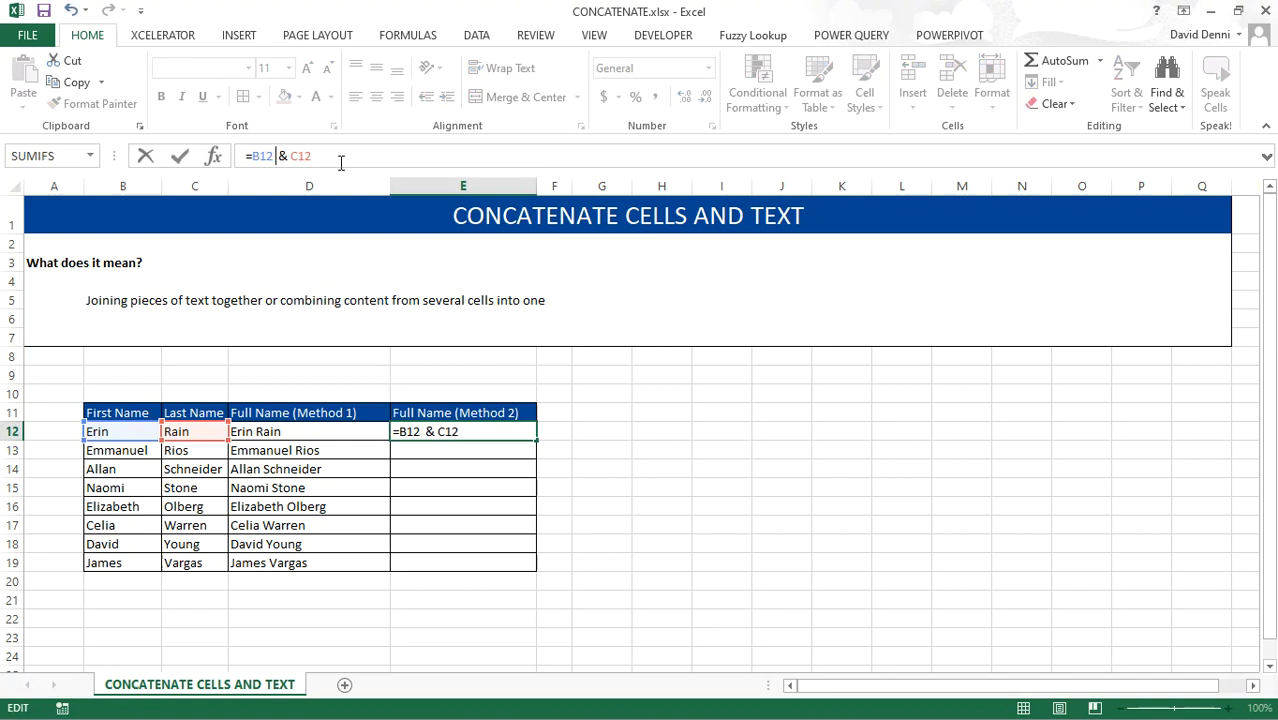
type(" \" ")
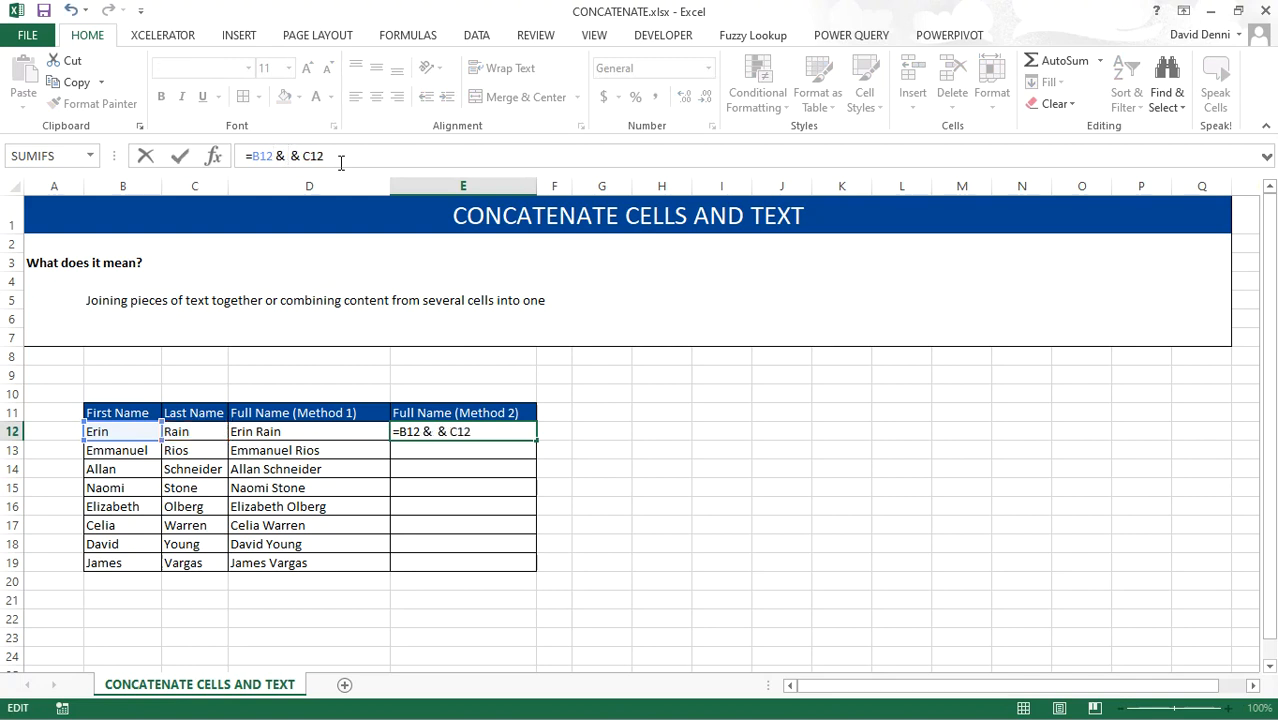
type("\"")
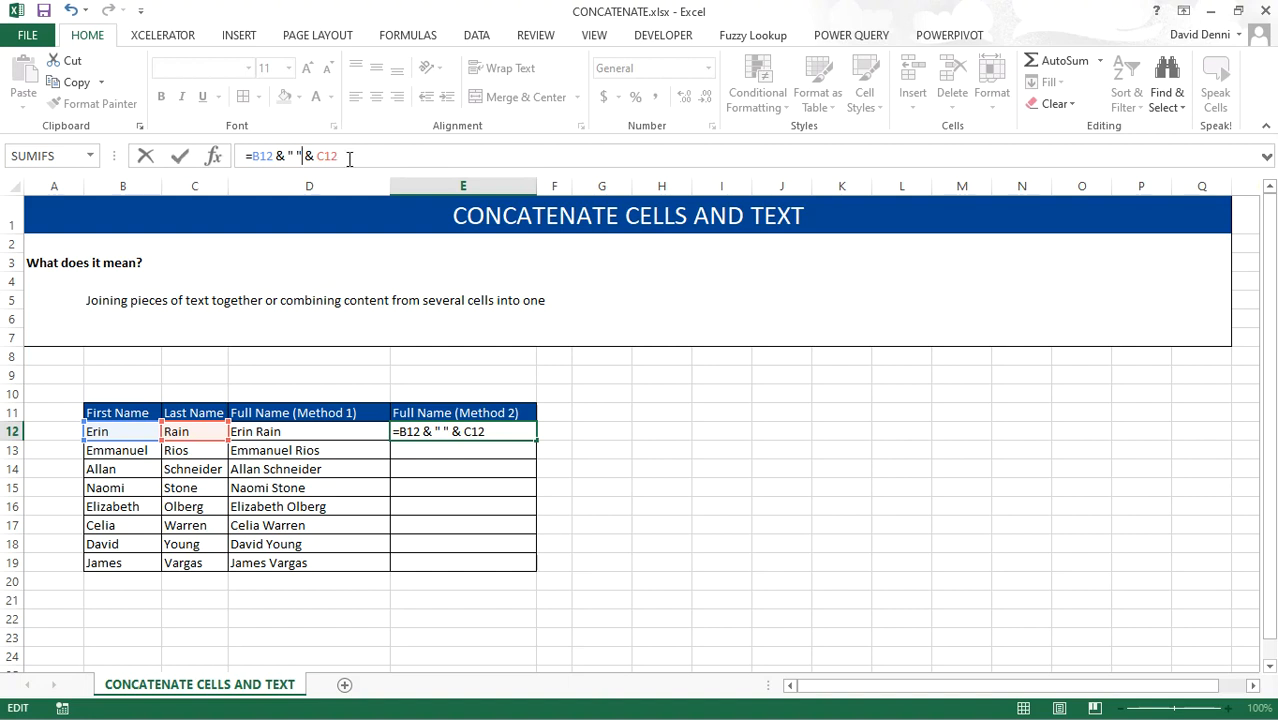
key("Return")
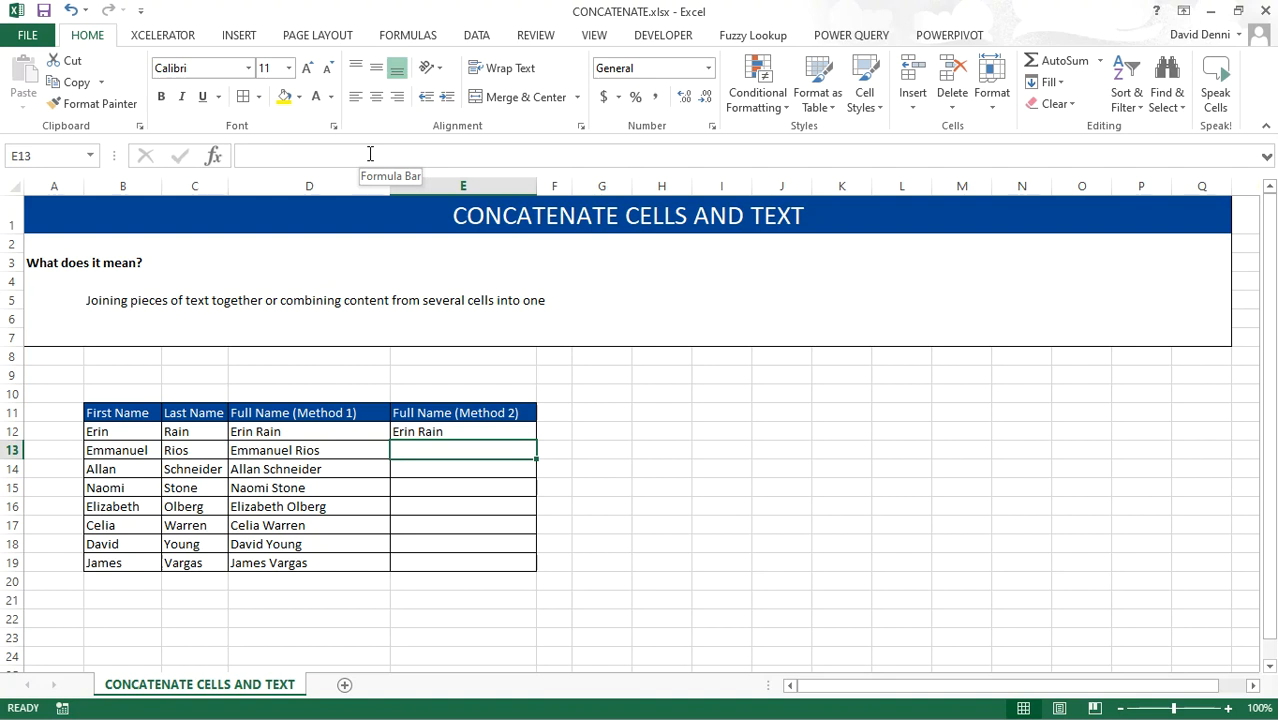
- Compare the formulas in D12 and E12, and fill the E12 formula down through E19
left_click(427, 431)
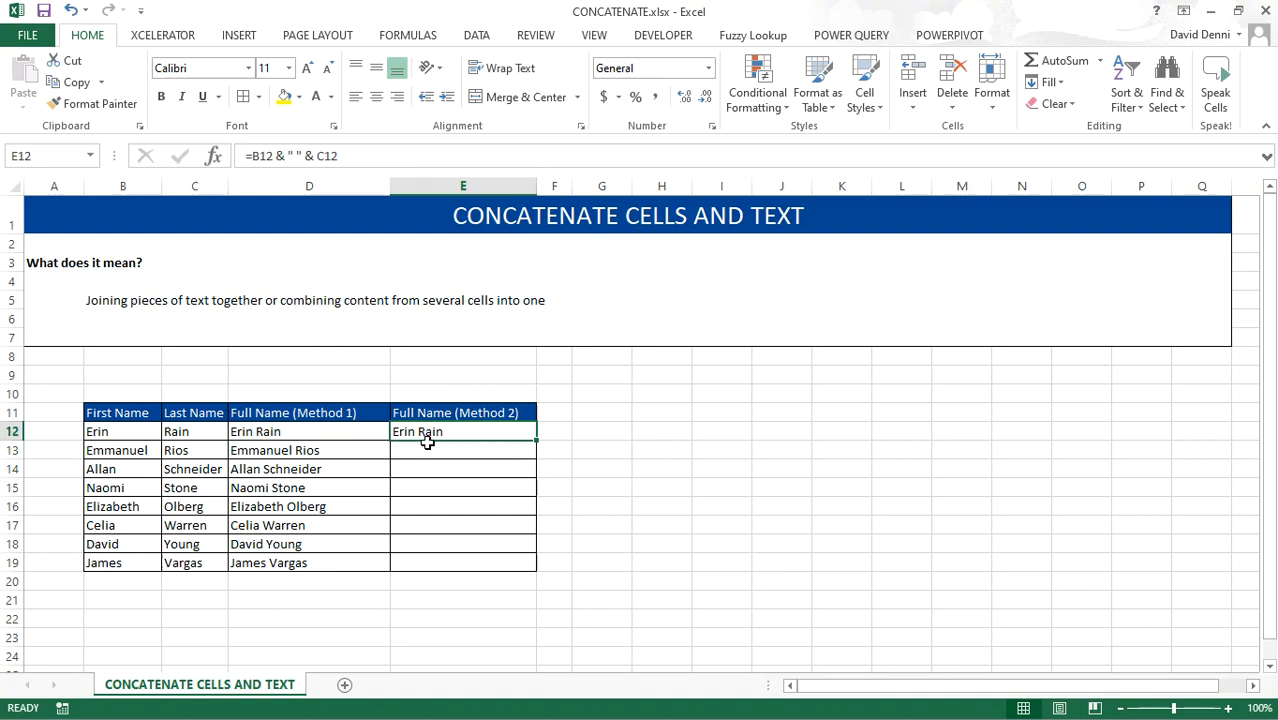
left_click(316, 431)
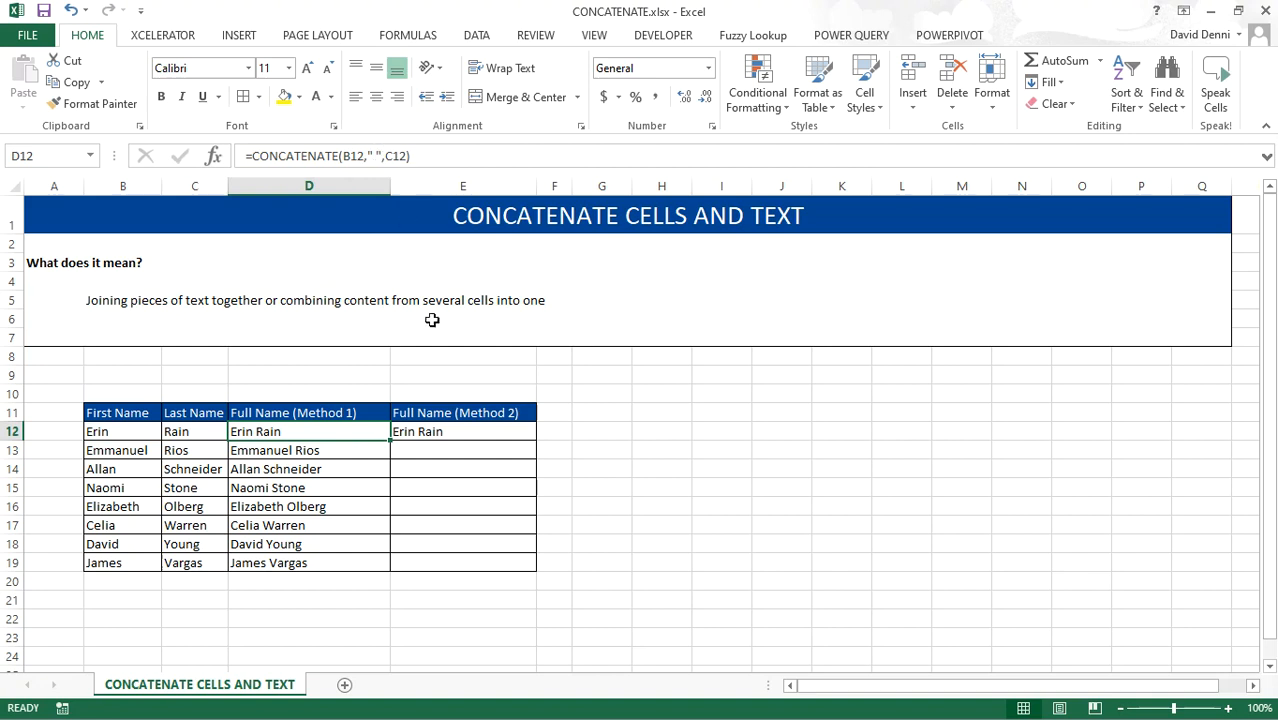
left_click(440, 430)
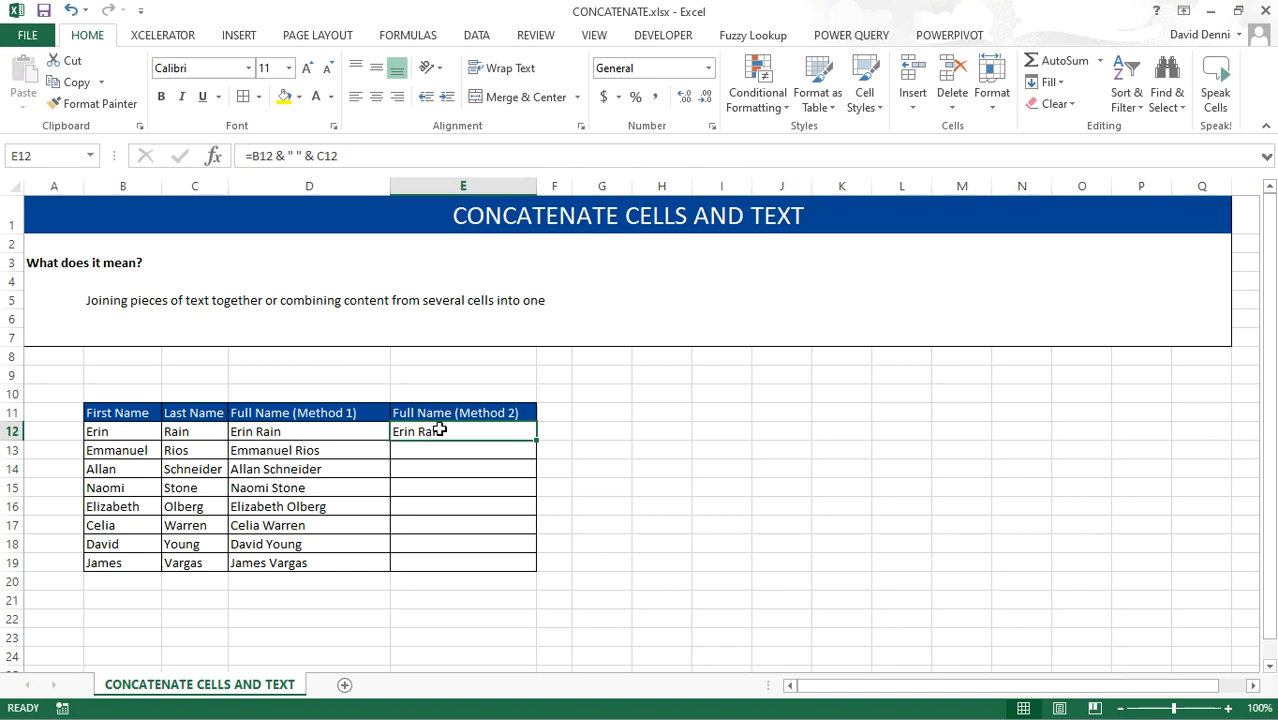
double_click(537, 440)
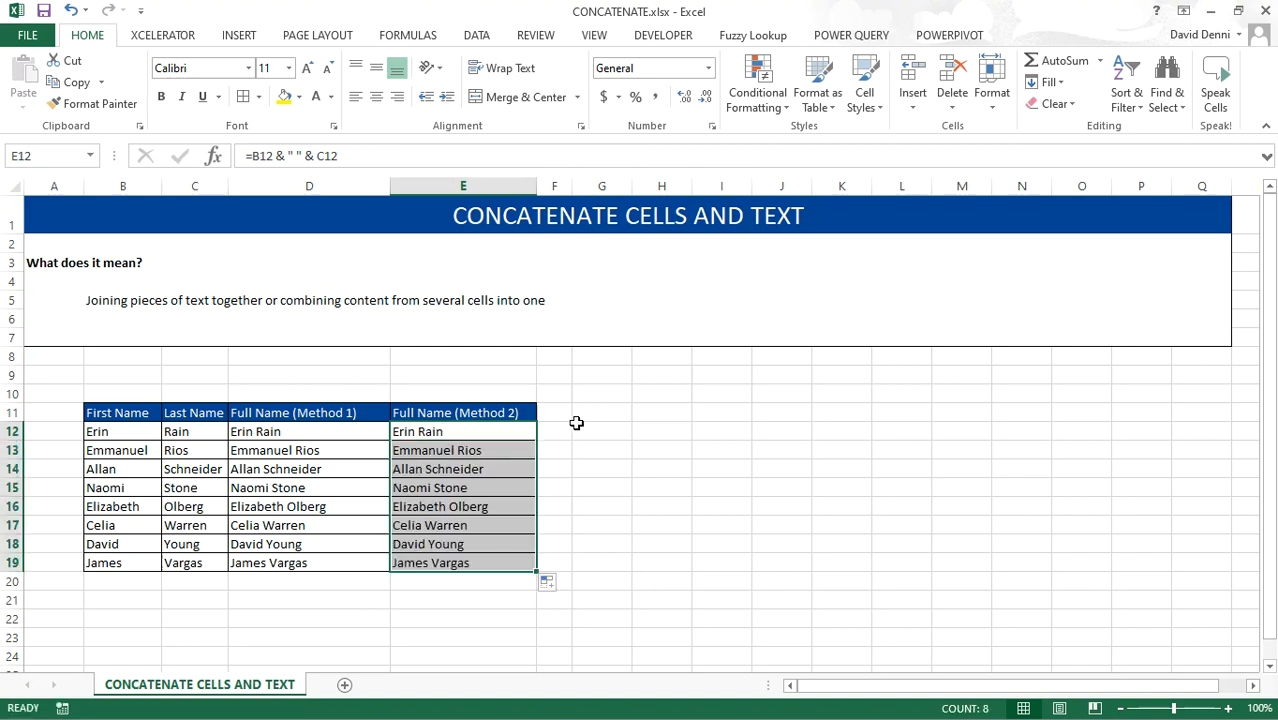
left_click(585, 428)
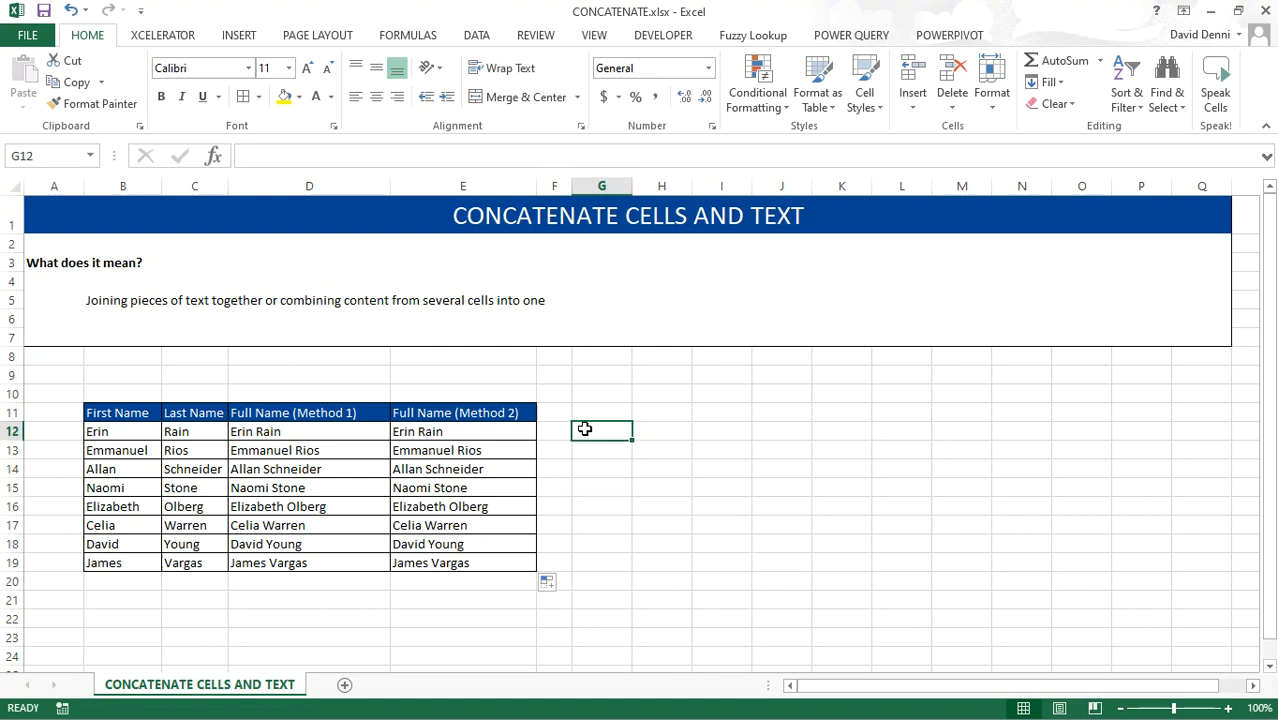